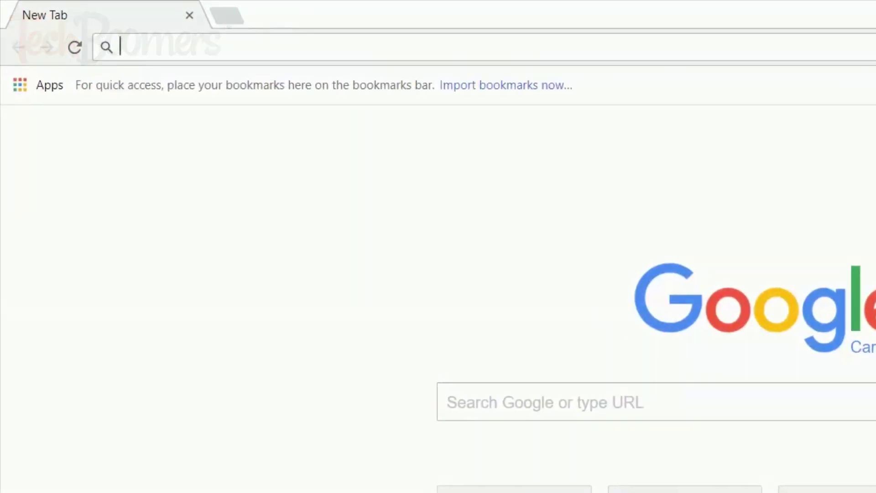
pyautogui.write('gmai')
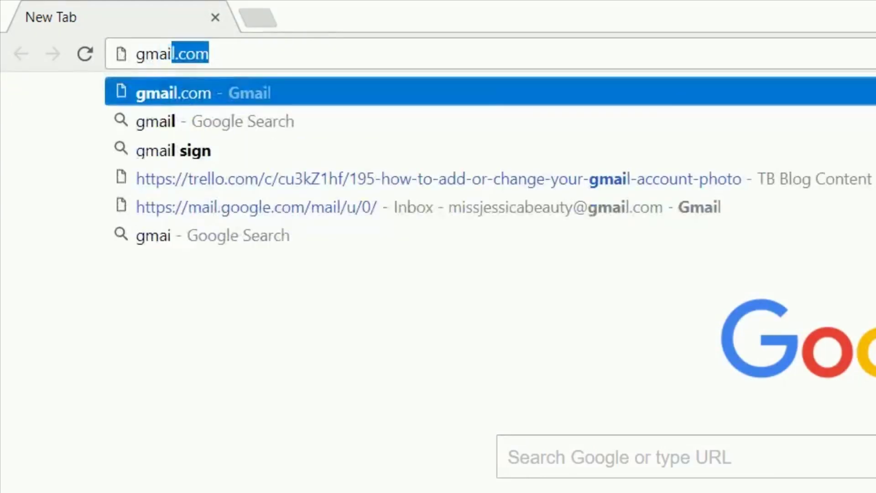
pyautogui.write('l.com')
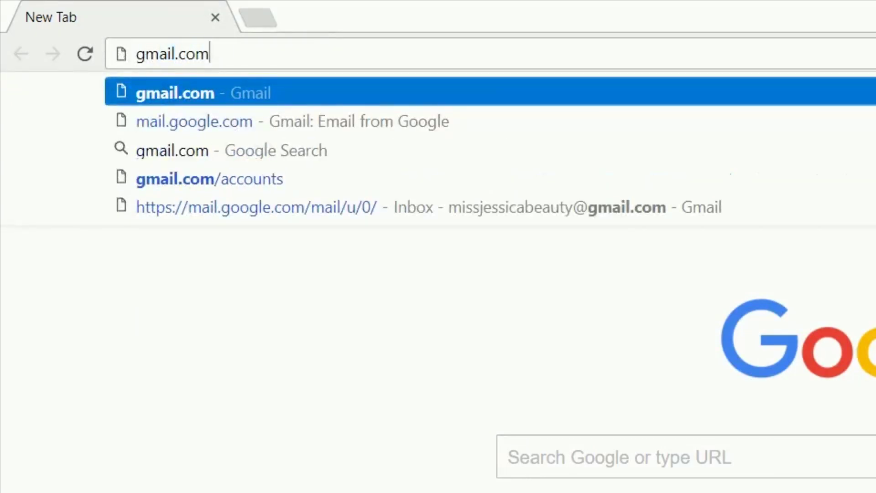
# Load gmail.com and sign in with the account email and password
pyautogui.press('Return')
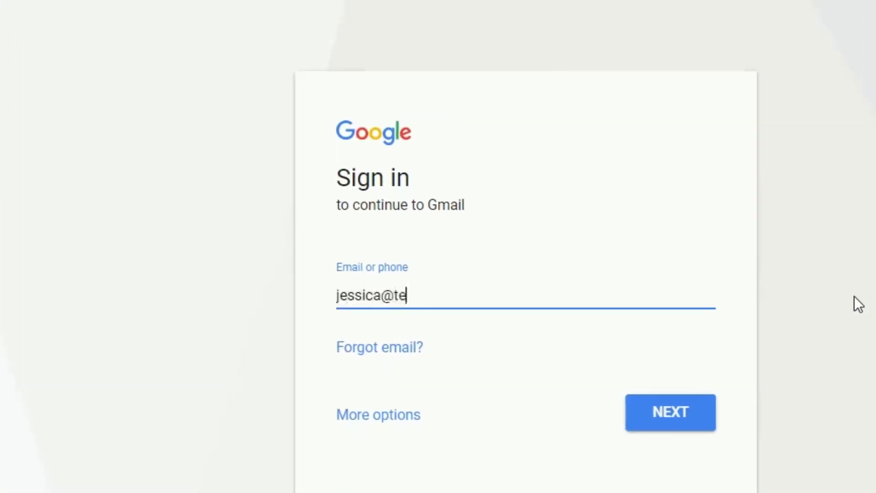
pyautogui.click(582, 364)
pyautogui.write('••••••••••')
pyautogui.click(581, 367)
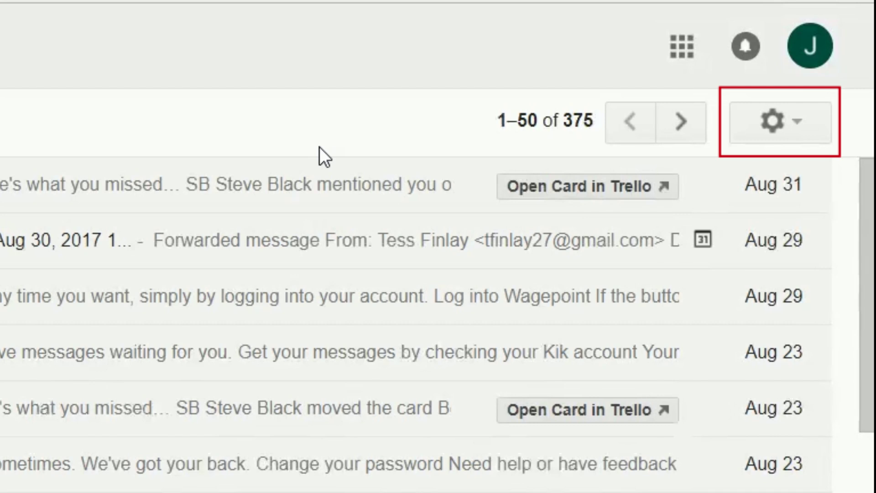
# Open the full Gmail Settings page from the gear menu
pyautogui.click(816, 130)
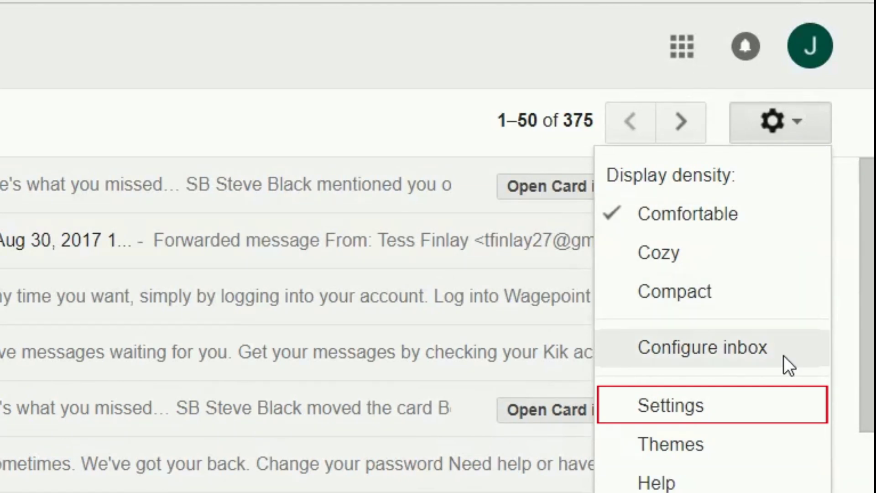
pyautogui.click(771, 408)
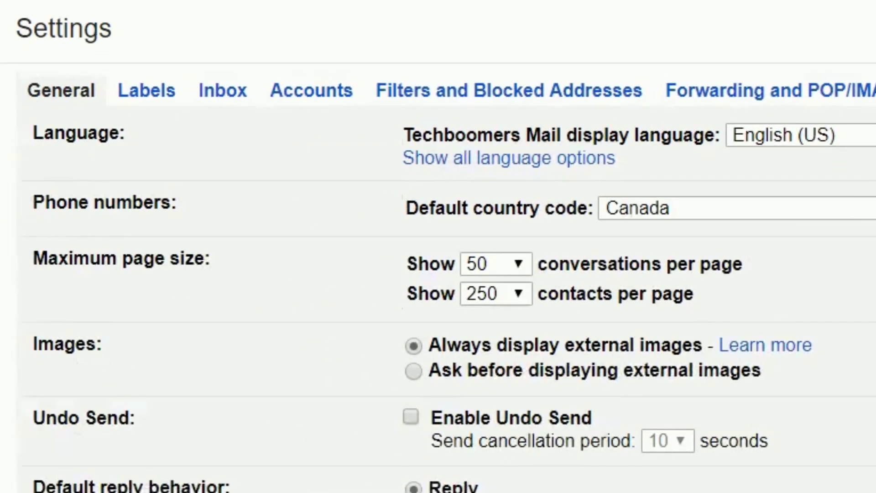
pyautogui.scroll(-1, 439, 273)
pyautogui.scroll(-4, 438, 274)
pyautogui.scroll(-2, 438, 275)
pyautogui.scroll(-5, 438, 274)
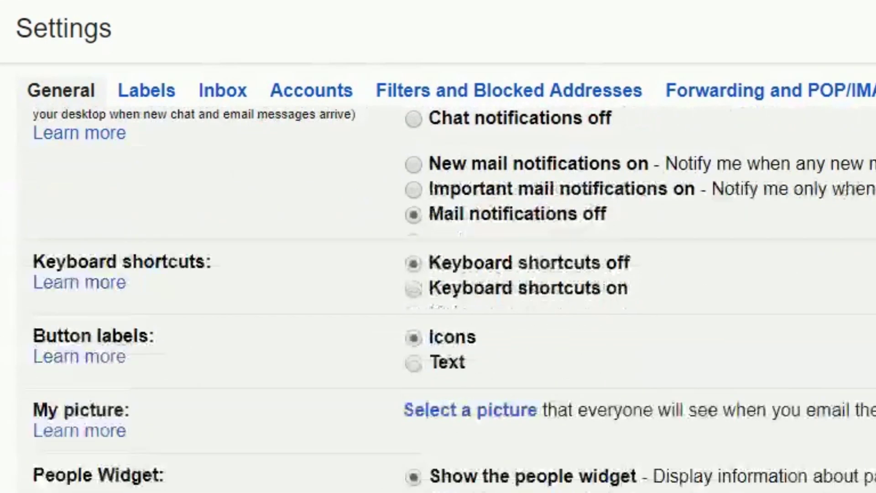
pyautogui.scroll(-4, 438, 274)
pyautogui.scroll(-1, 438, 274)
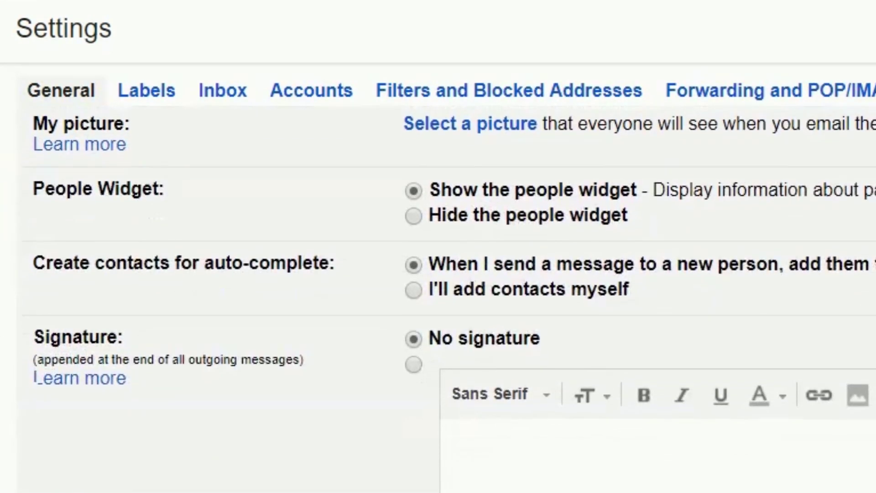
pyautogui.scroll(1, 439, 274)
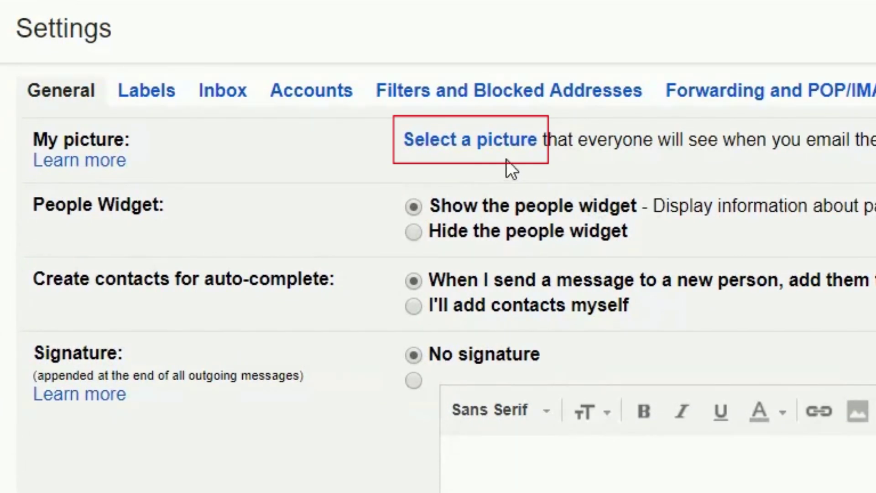
# Find the 'profile' image on the Desktop and upload it as a new picture
pyautogui.click(489, 156)
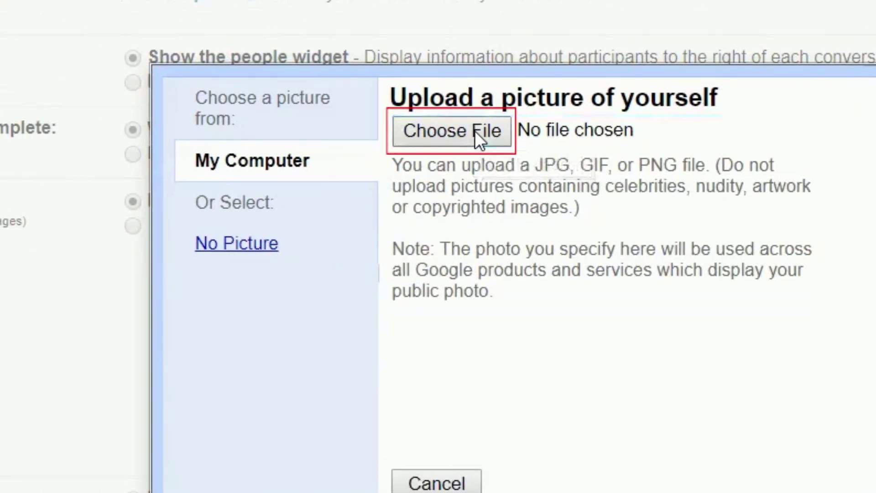
pyautogui.click(477, 135)
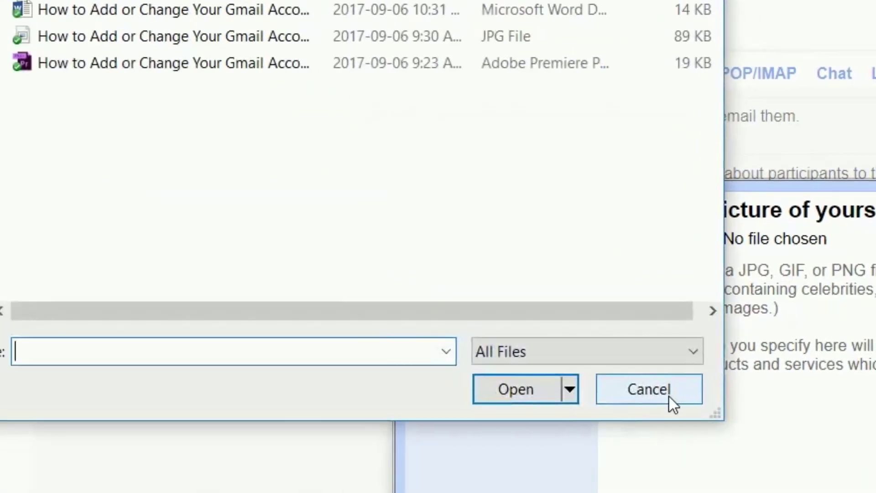
pyautogui.click(83, 115)
pyautogui.click(673, 1)
pyautogui.write('profile')
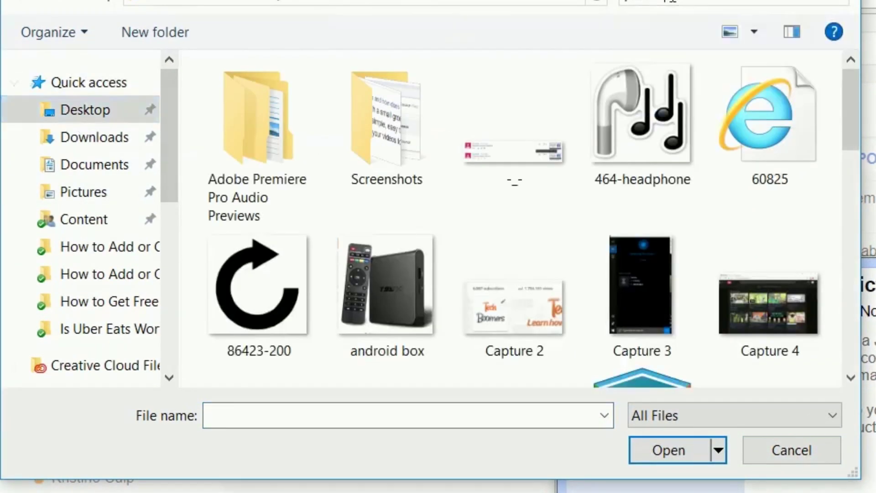
pyautogui.click(397, 165)
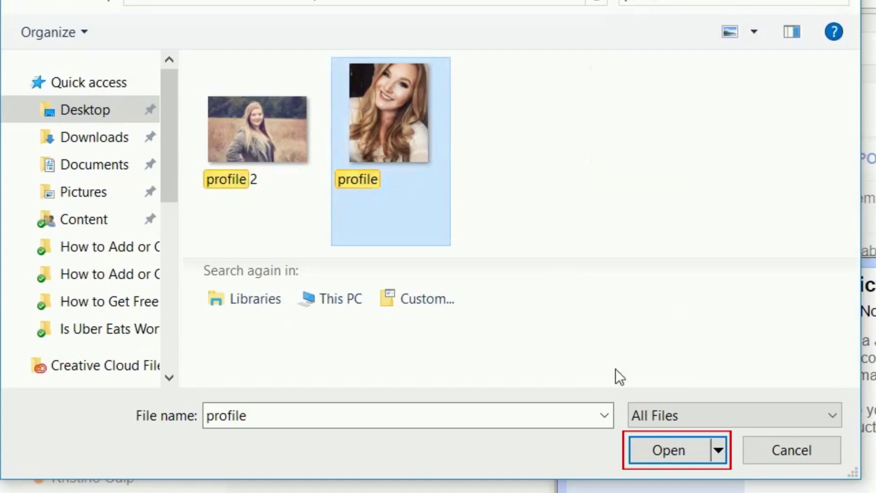
pyautogui.click(665, 450)
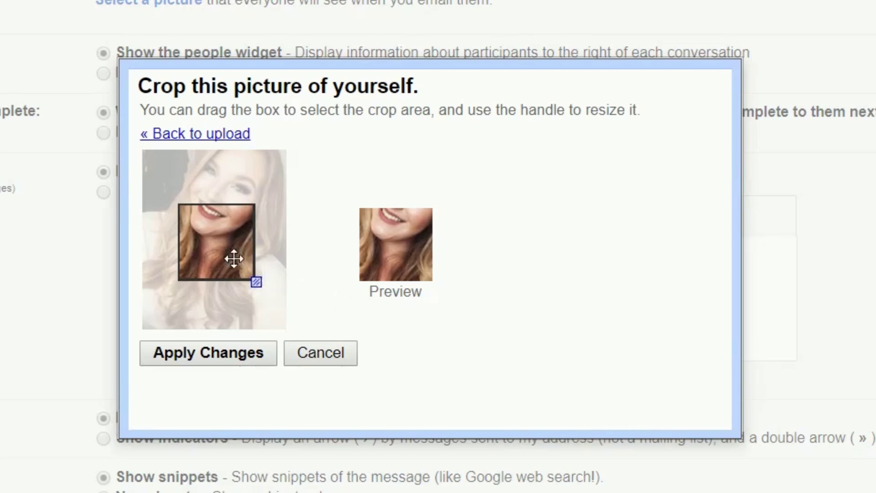
# Move and enlarge the crop box to frame the face, then apply the crop
pyautogui.moveTo(233, 259); pyautogui.dragTo(176, 182)
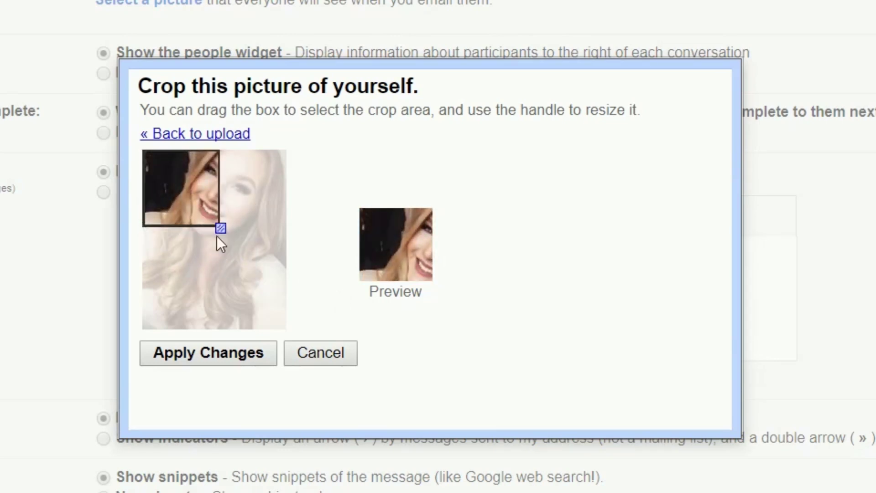
pyautogui.moveTo(221, 228); pyautogui.dragTo(324, 288)
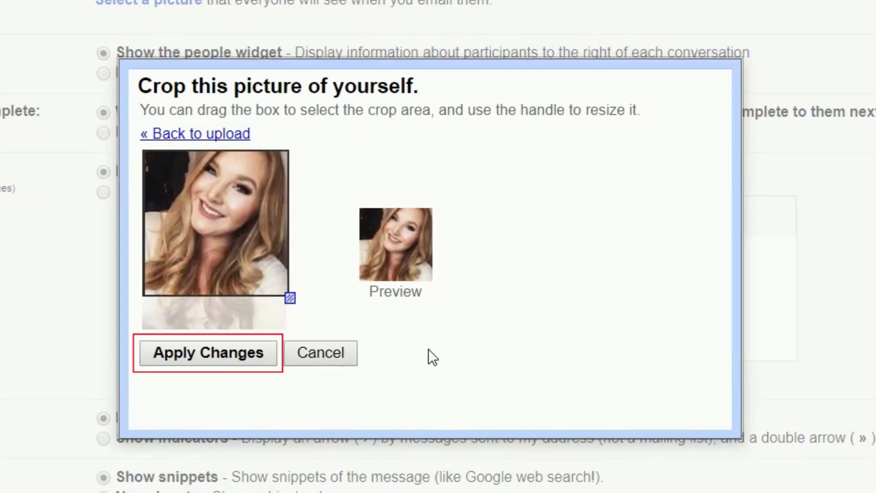
pyautogui.click(229, 357)
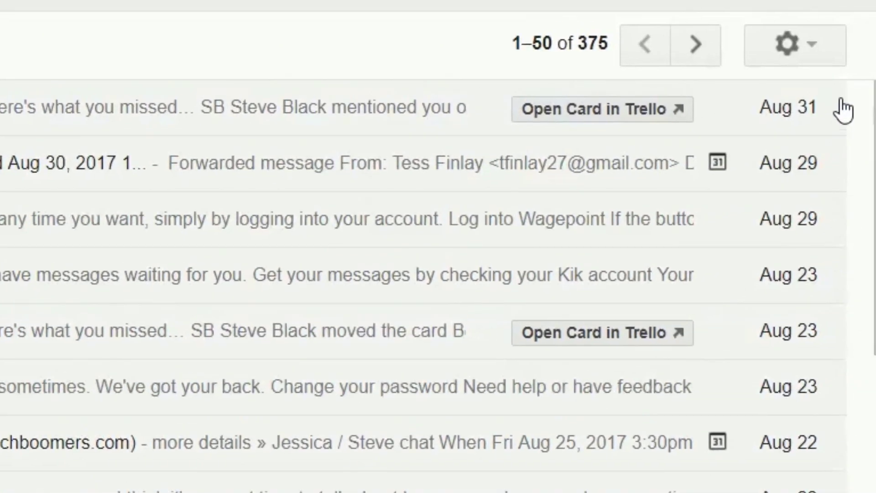
# Reopen Settings from the gear menu and choose Change picture under My picture
pyautogui.click(784, 52)
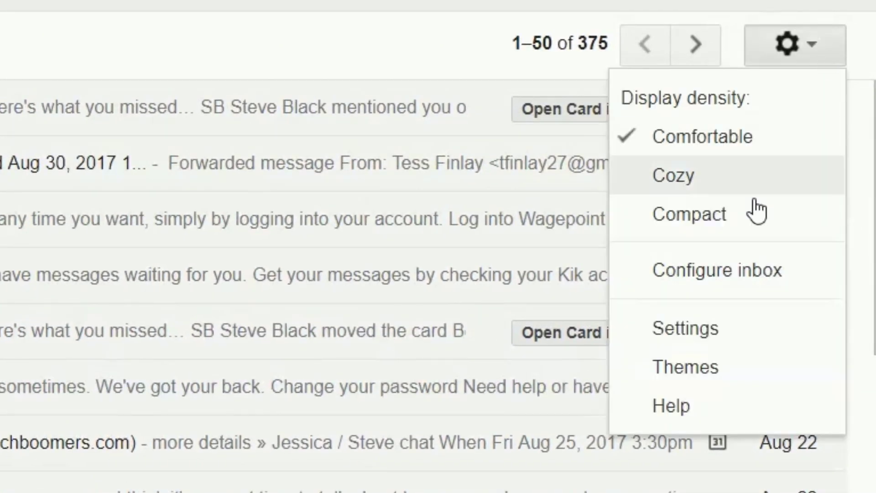
pyautogui.click(719, 329)
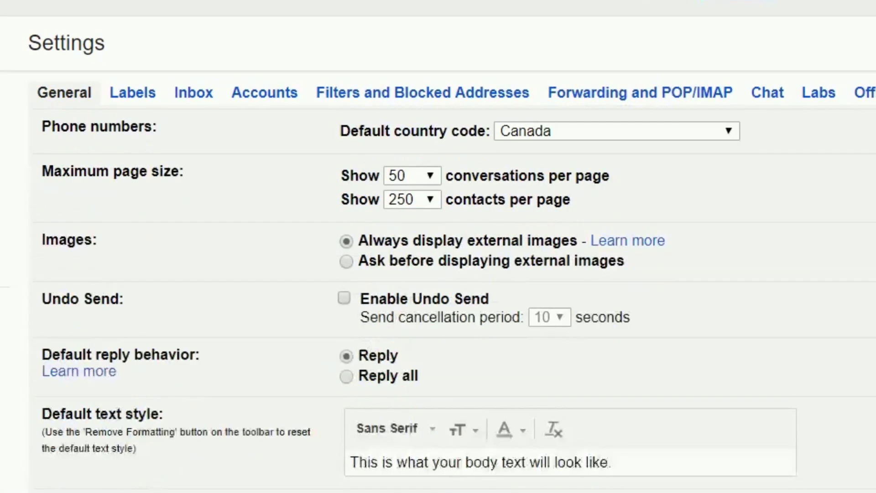
pyautogui.scroll(-3, 438, 298)
pyautogui.scroll(-3, 438, 299)
pyautogui.scroll(-2, 439, 298)
pyautogui.scroll(-2, 439, 299)
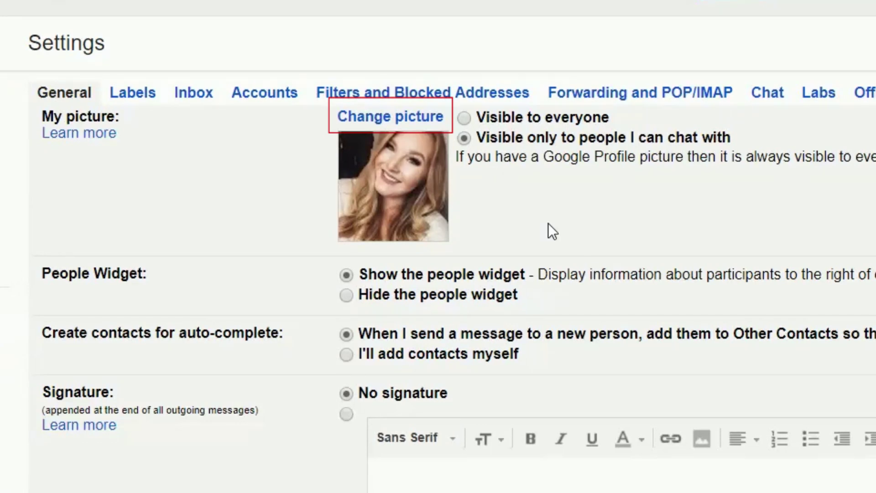
pyautogui.click(404, 120)
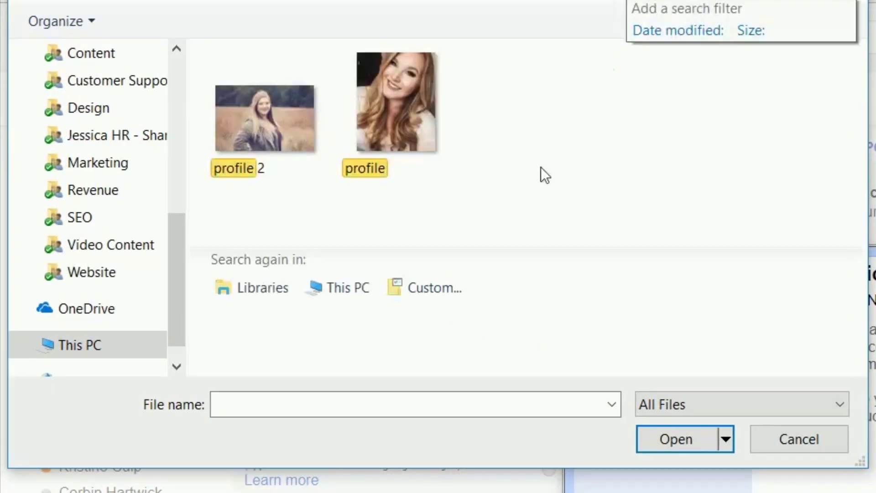
# Upload 'profile 2', shift the crop box up over the face, and apply it
pyautogui.click(287, 192)
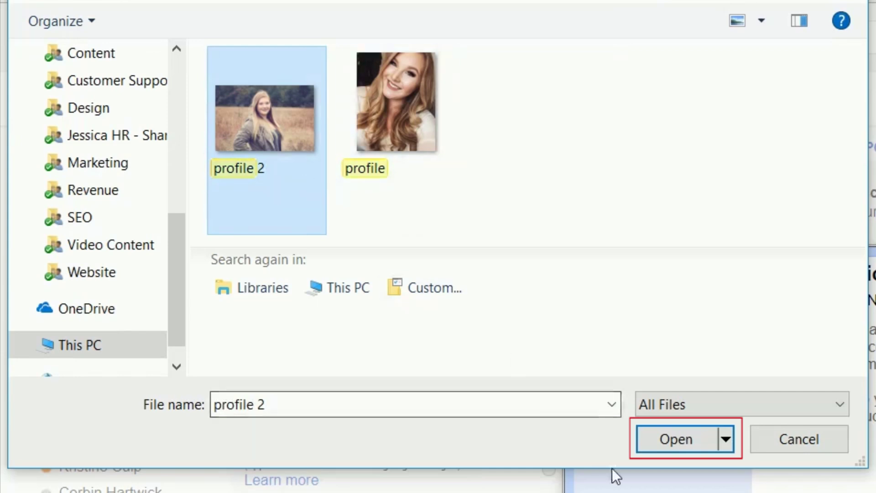
pyautogui.click(678, 444)
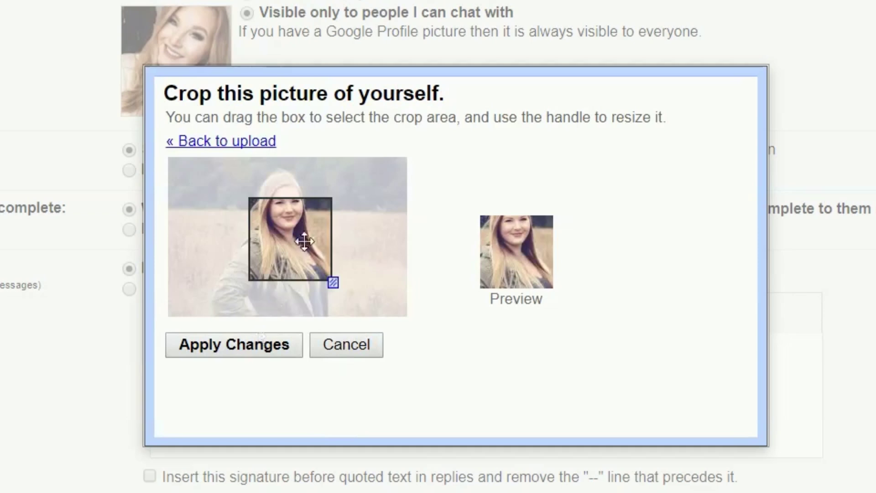
pyautogui.moveTo(304, 239); pyautogui.dragTo(297, 213)
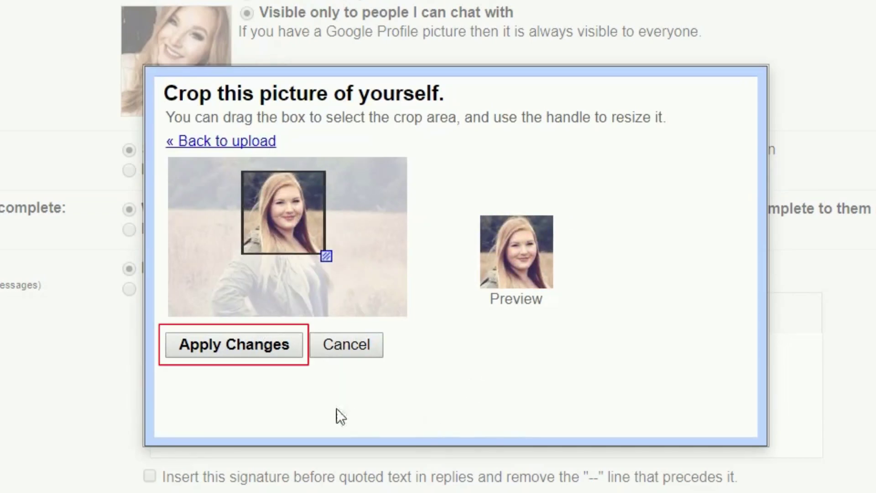
pyautogui.click(267, 354)
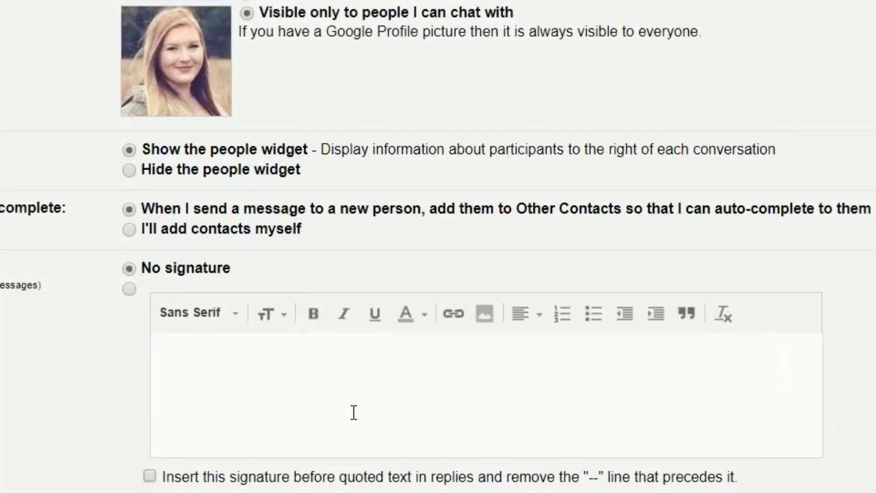